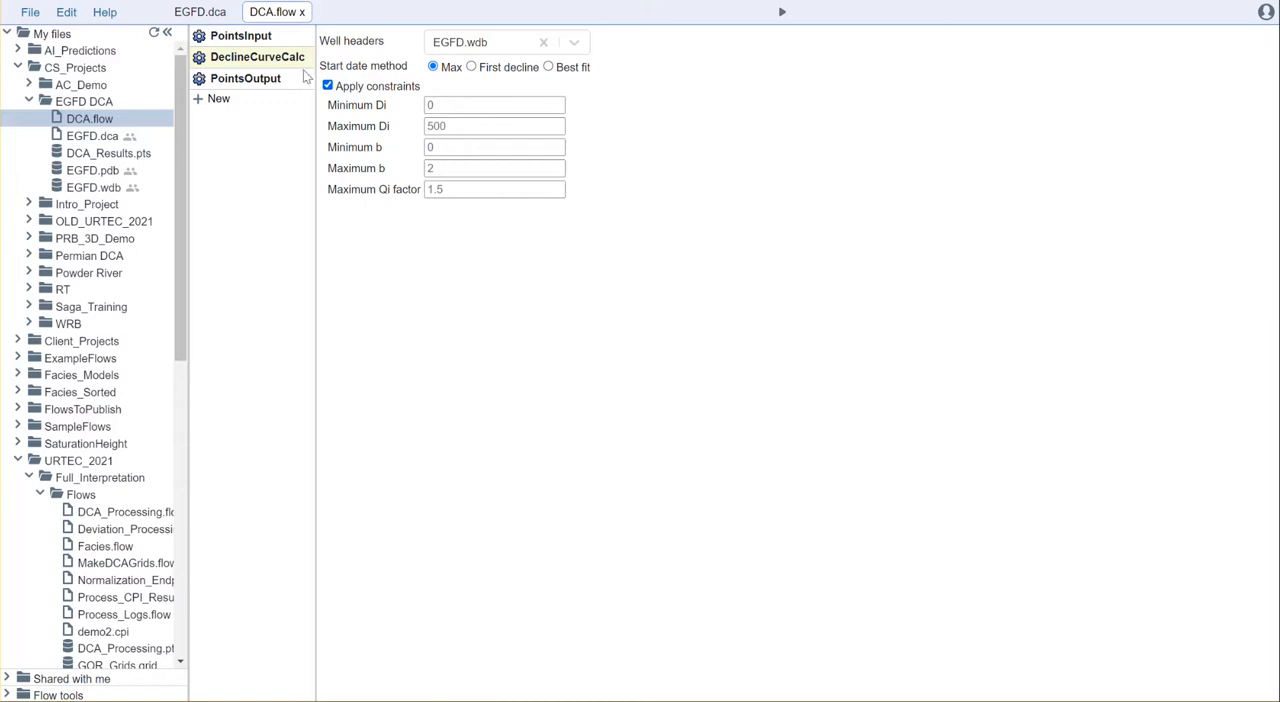
Open EGFD.dca, select the Schendel A 7H well on the map, and review its decline curve and production statistics.
{"action": "left_click", "coordinate": [200, 12]}
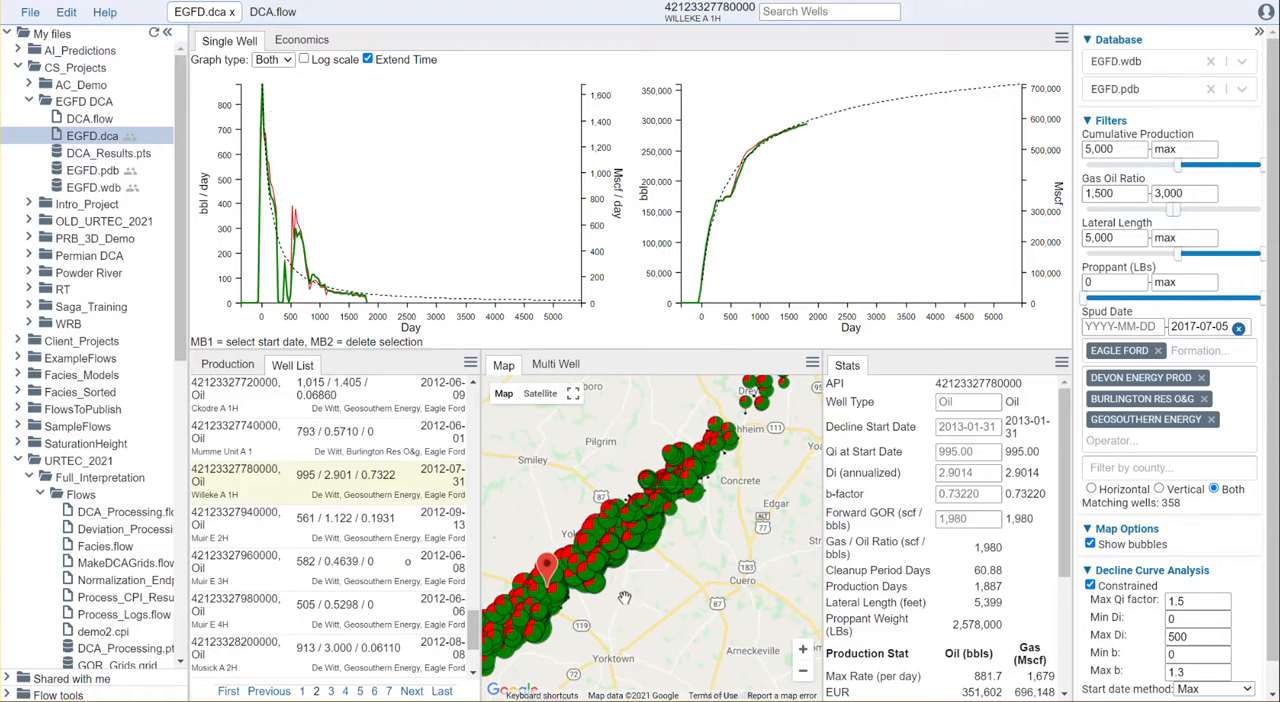
{"action": "left_click_drag", "start_coordinate": [564, 638], "coordinate": [621, 616]}
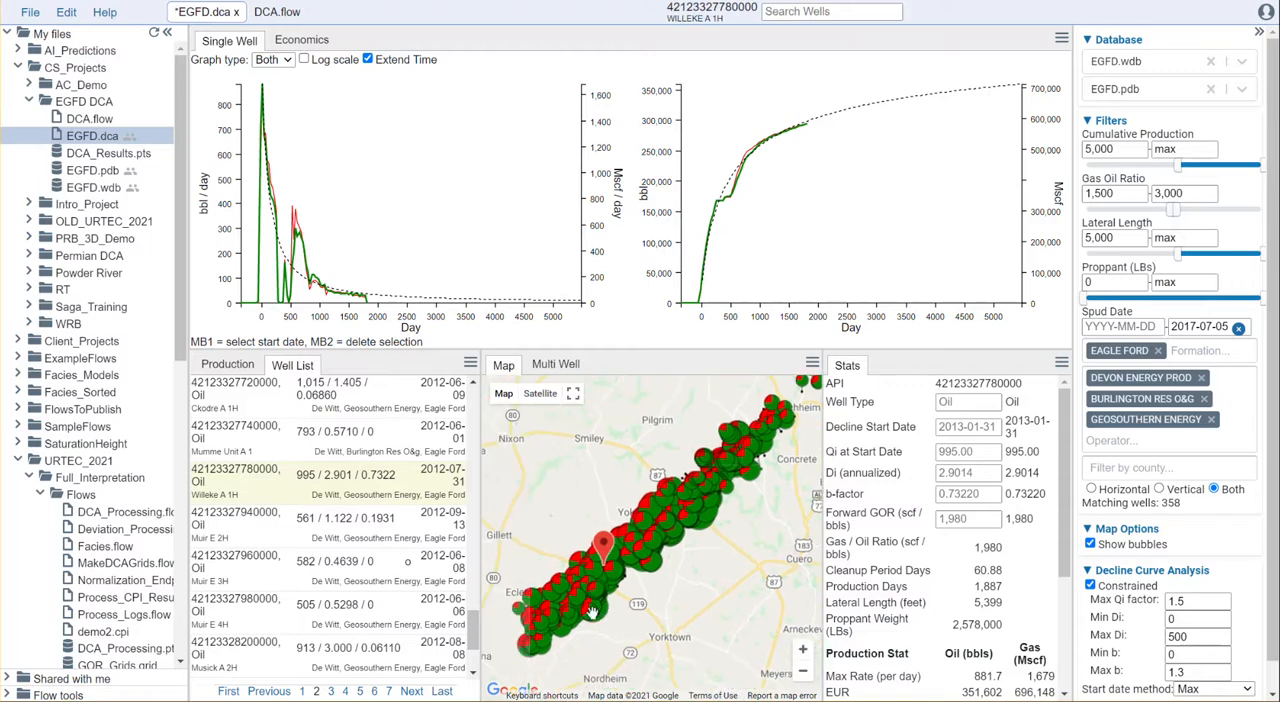
{"action": "left_click", "coordinate": [590, 612]}
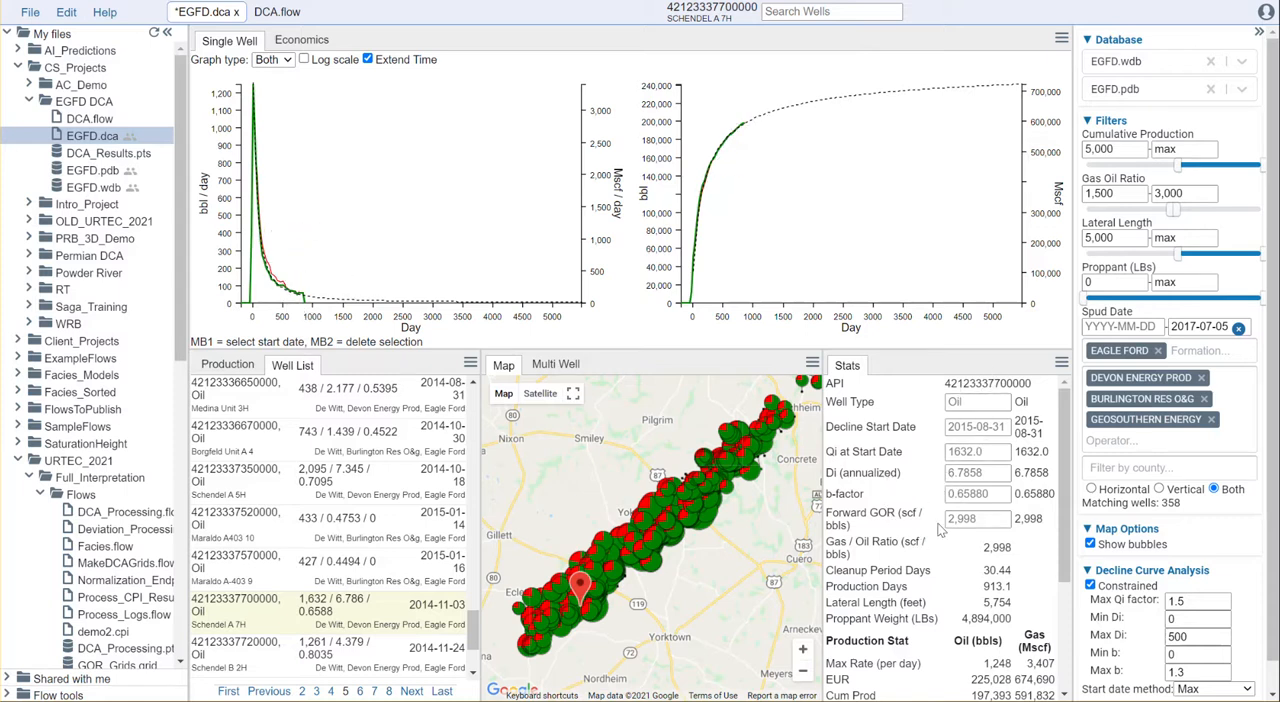
{"action": "scroll", "coordinate": [940, 532], "scroll_direction": "down", "scroll_amount": 1}
{"action": "scroll", "coordinate": [940, 532], "scroll_direction": "down", "scroll_amount": 1}
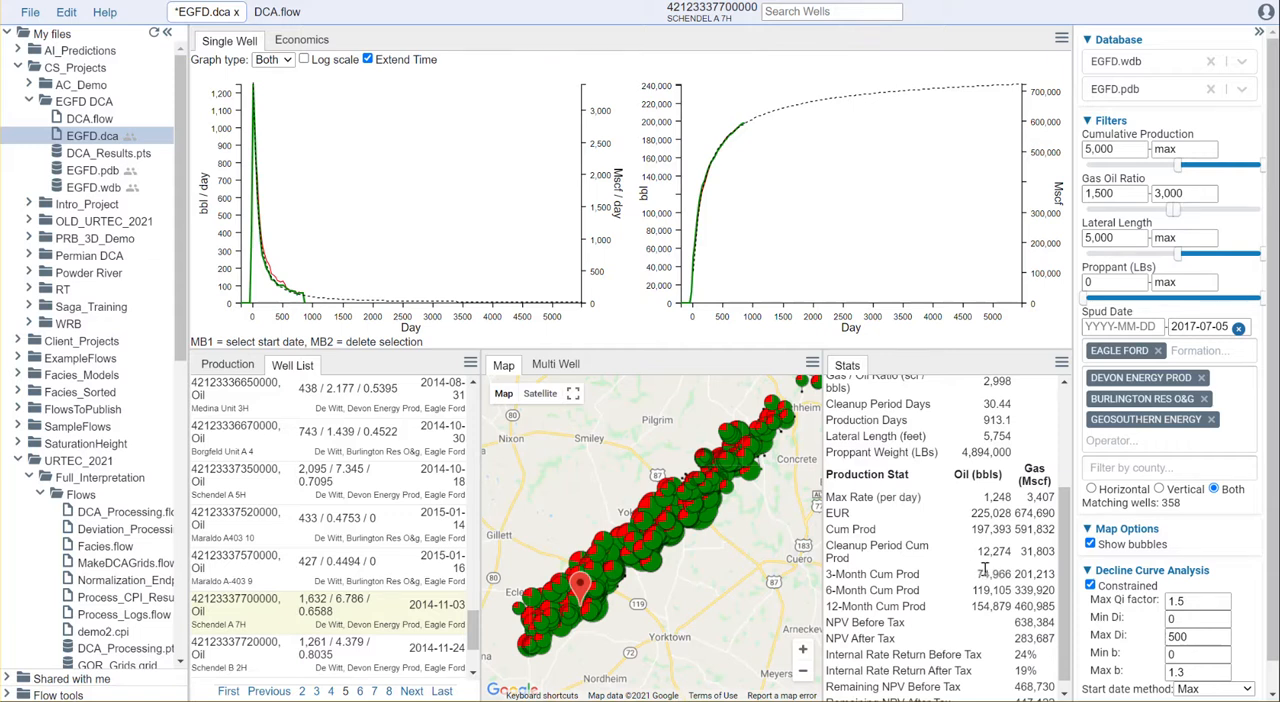
{"action": "scroll", "coordinate": [995, 620], "scroll_direction": "down", "scroll_amount": 1}
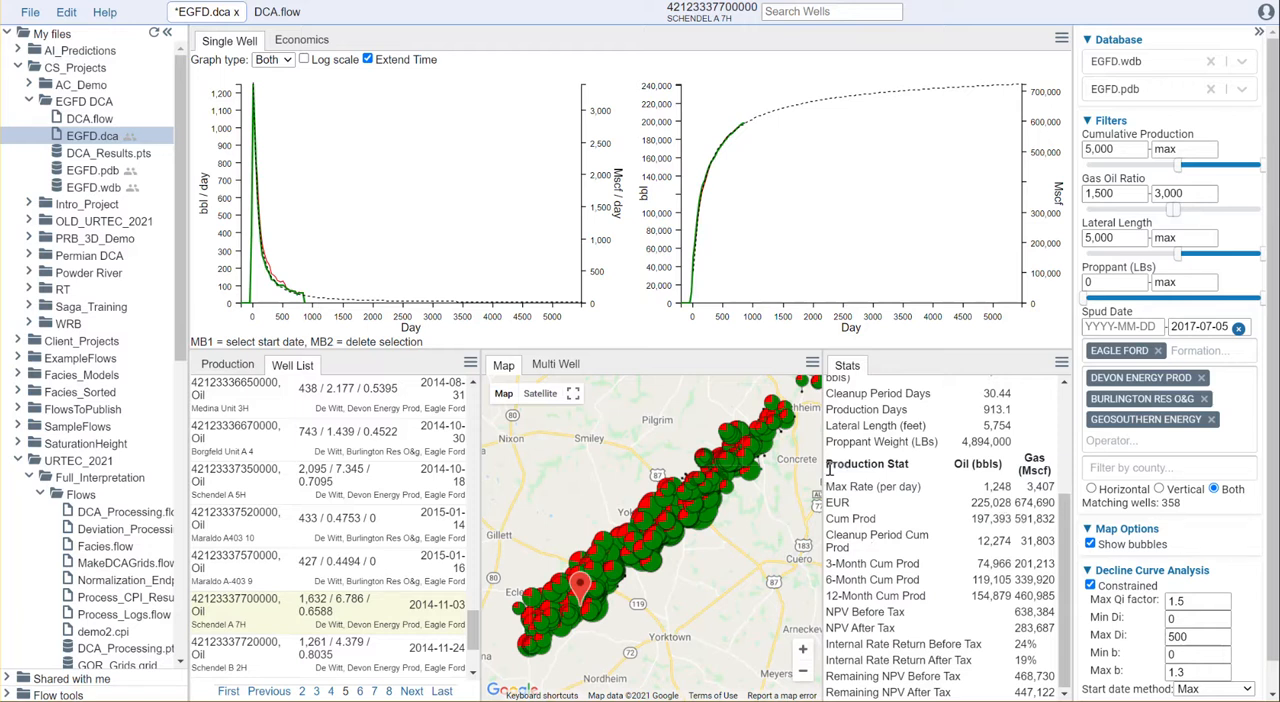
In DCA.flow, set the points file of the PointsInput tool to EGFD.pdb from the EGFD DCA folder.
{"action": "left_click", "coordinate": [279, 13]}
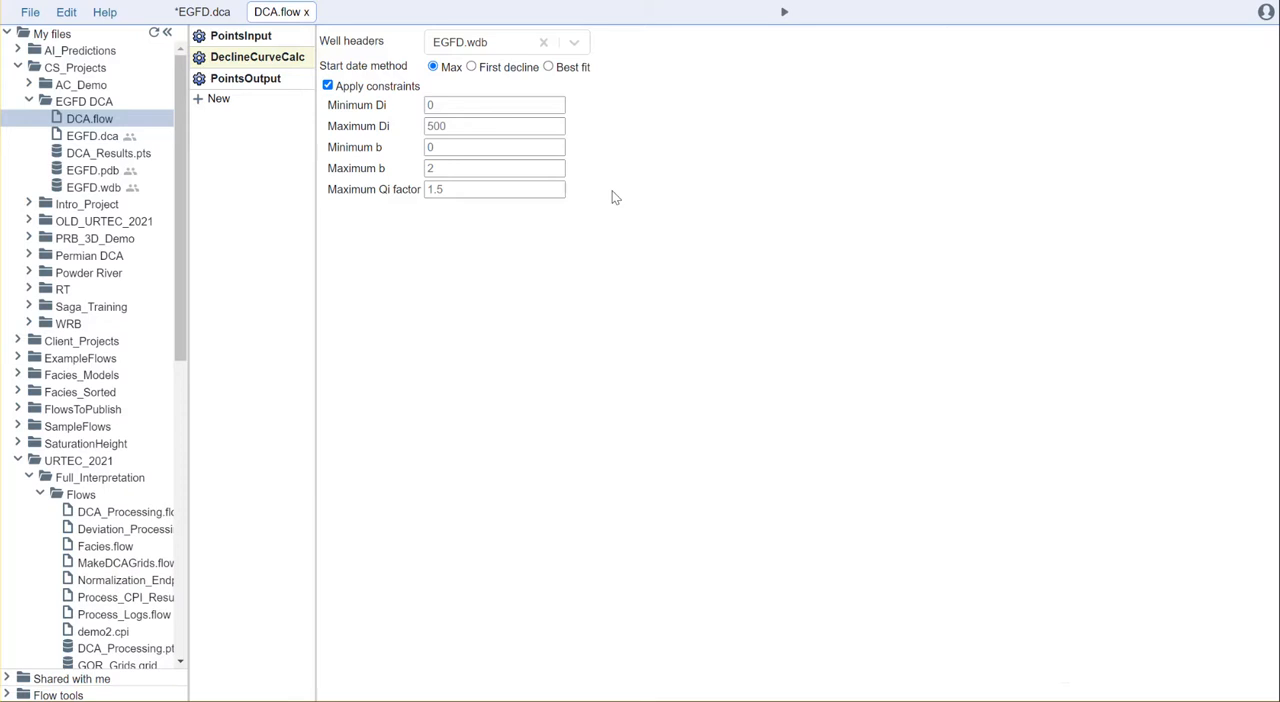
{"action": "left_click", "coordinate": [255, 35]}
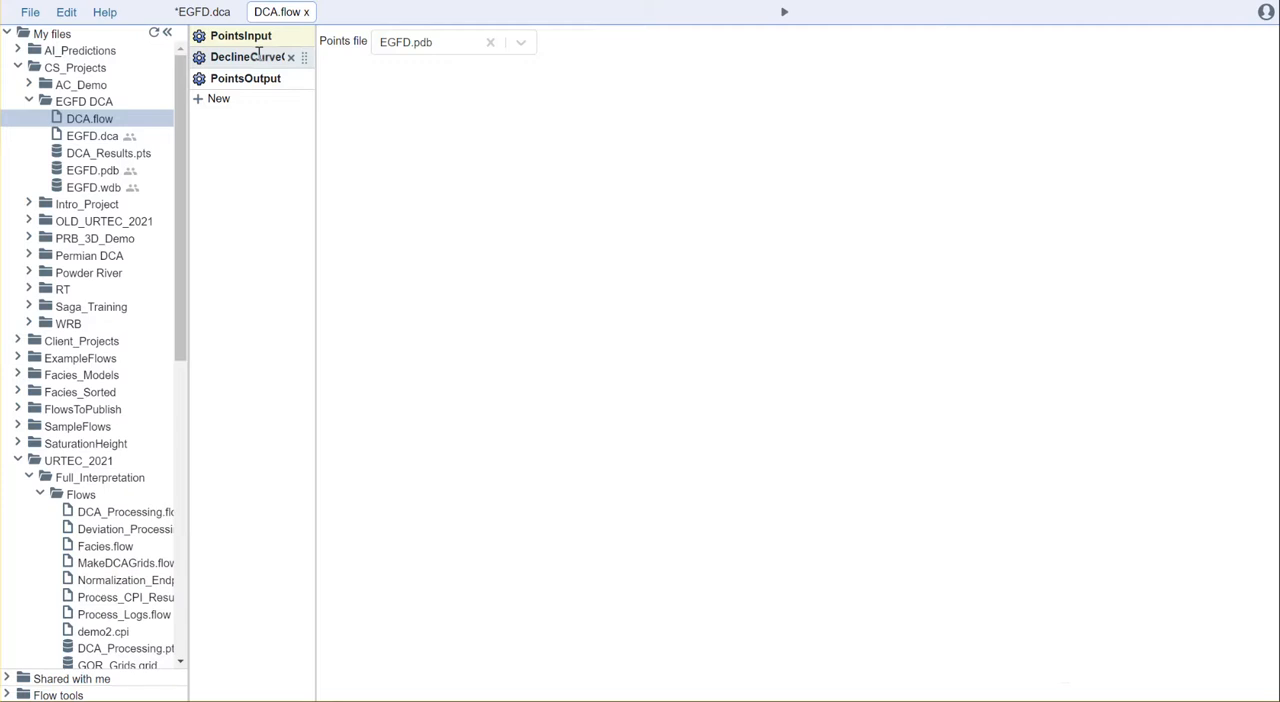
{"action": "left_click", "coordinate": [520, 43]}
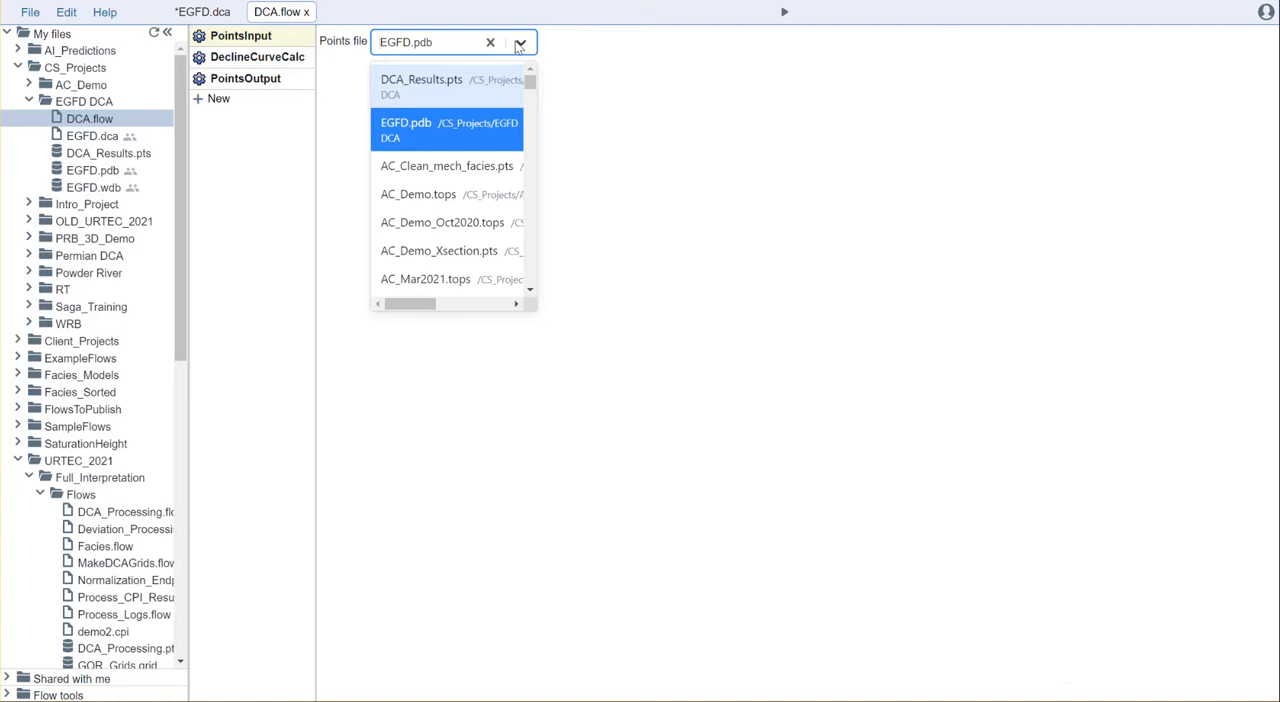
{"action": "type", "text": "egfd"}
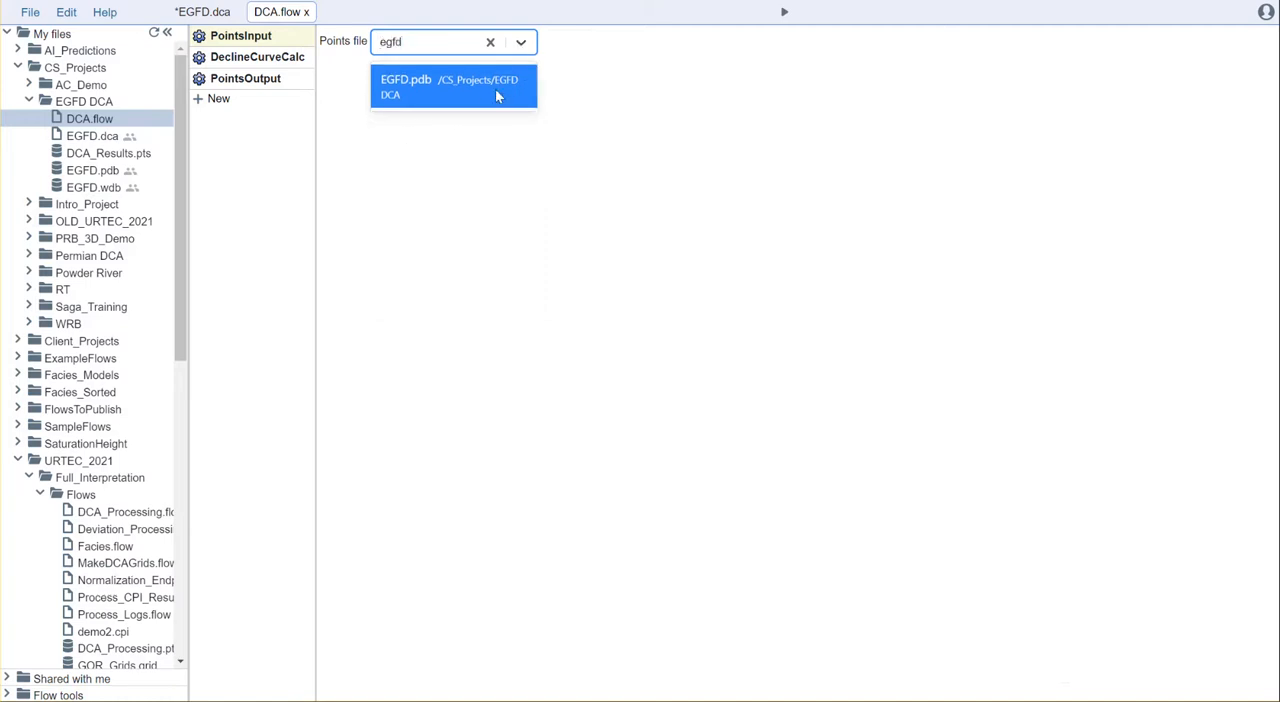
{"action": "left_click", "coordinate": [508, 86]}
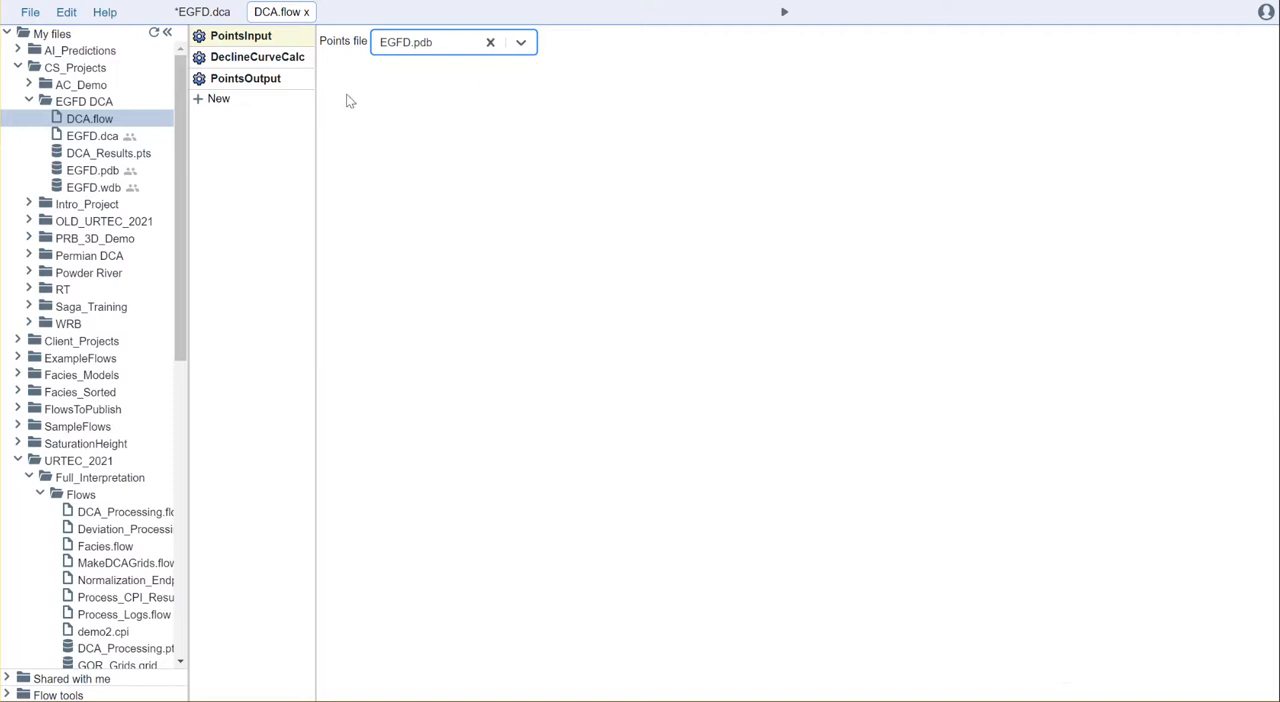
Set the well headers of the DeclineCurveCalc tool to EGFD.wdb from the EGFD DCA folder.
{"action": "left_click", "coordinate": [229, 56]}
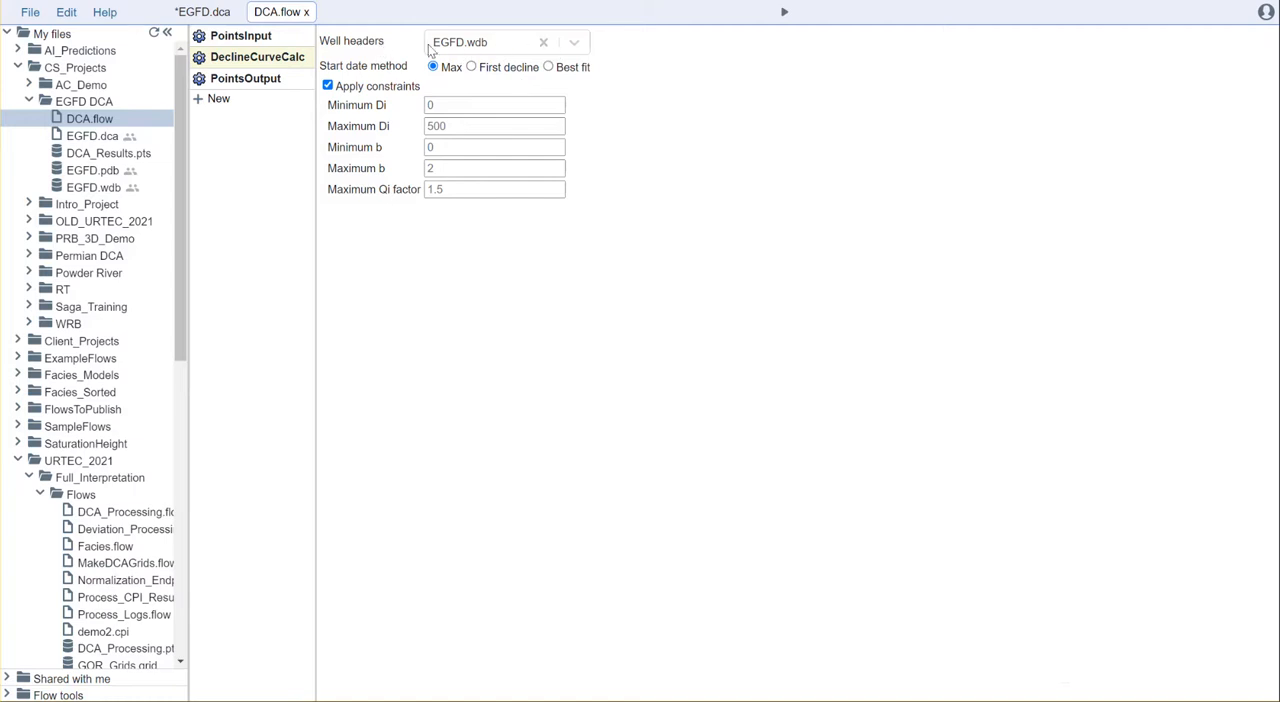
{"action": "left_click", "coordinate": [574, 45]}
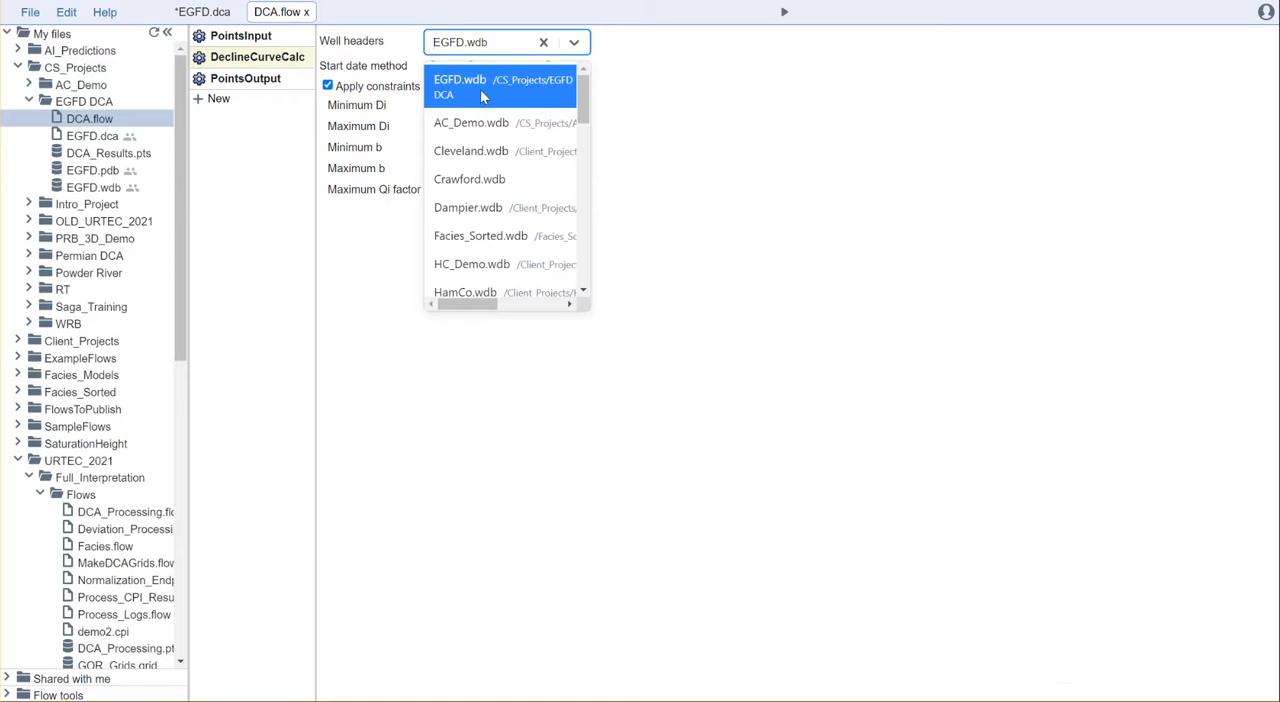
{"action": "type", "text": "egf"}
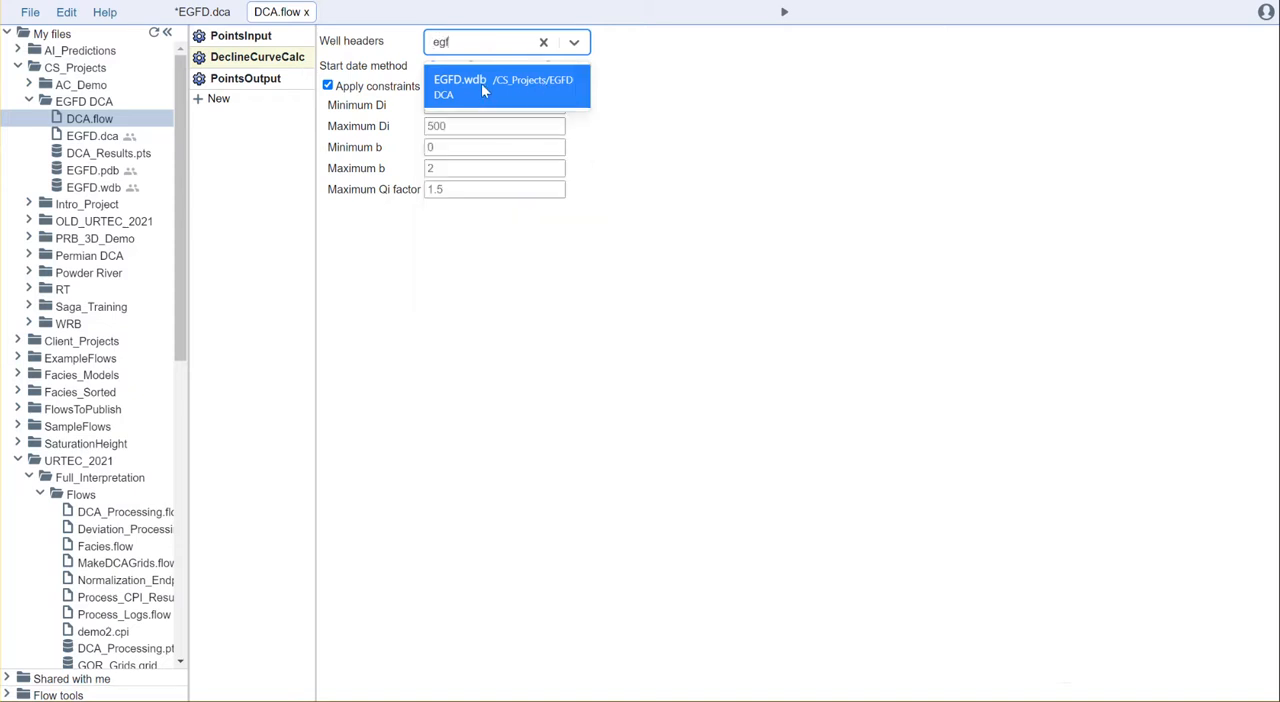
{"action": "left_click", "coordinate": [481, 83]}
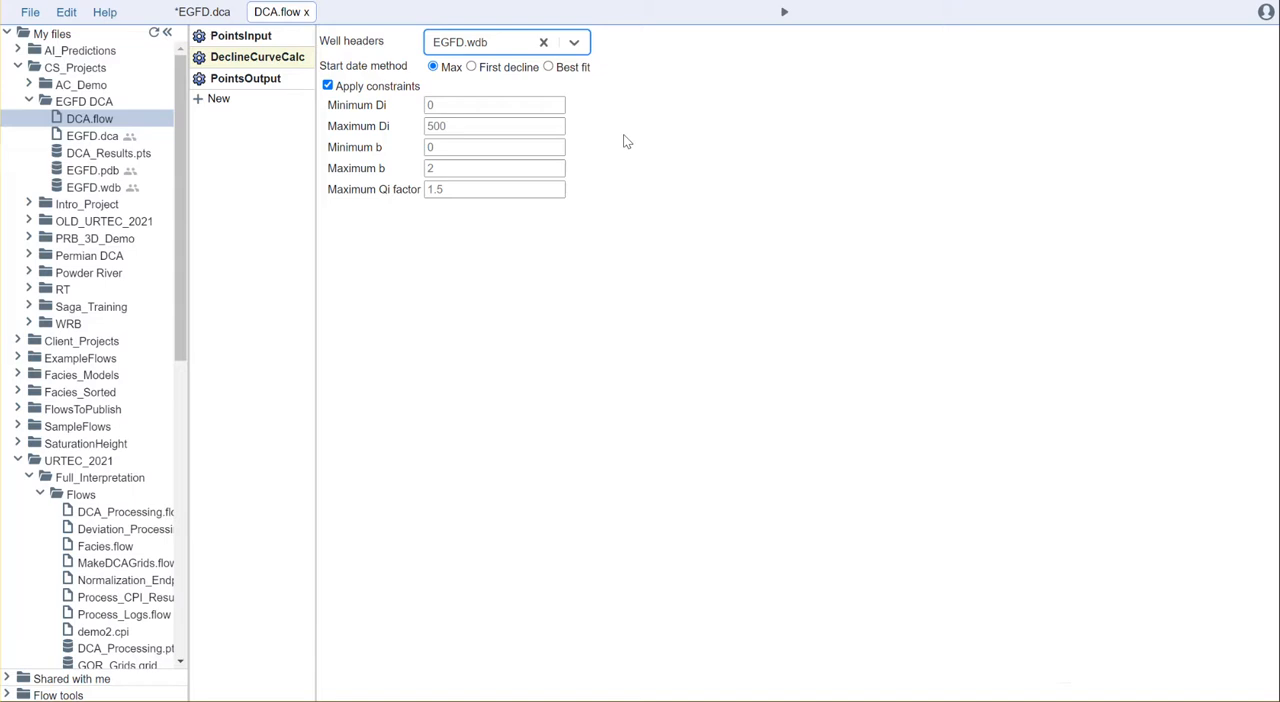
Keep constraints applied in DeclineCurveCalc and set minimum b to 0, maximum b to 1.3 and maximum Qi factor to 2.
{"action": "left_click", "coordinate": [366, 88]}
{"action": "left_click", "coordinate": [366, 88]}
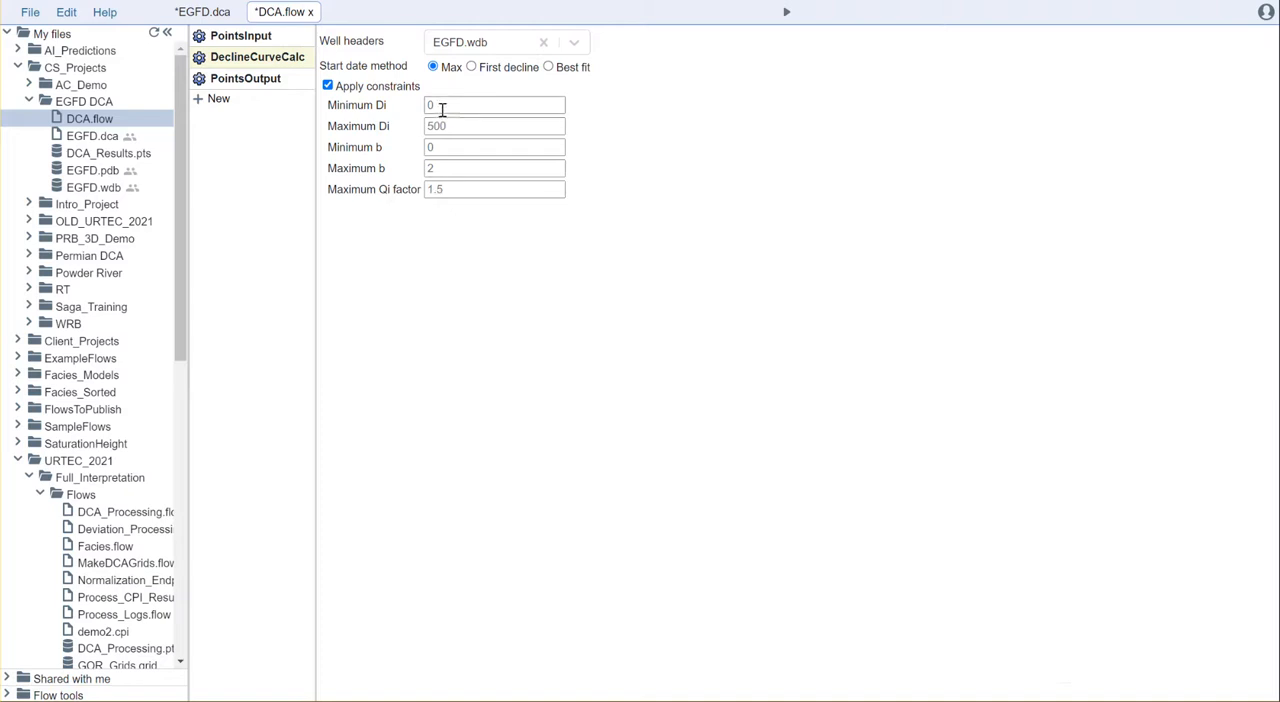
{"action": "left_click", "coordinate": [450, 150]}
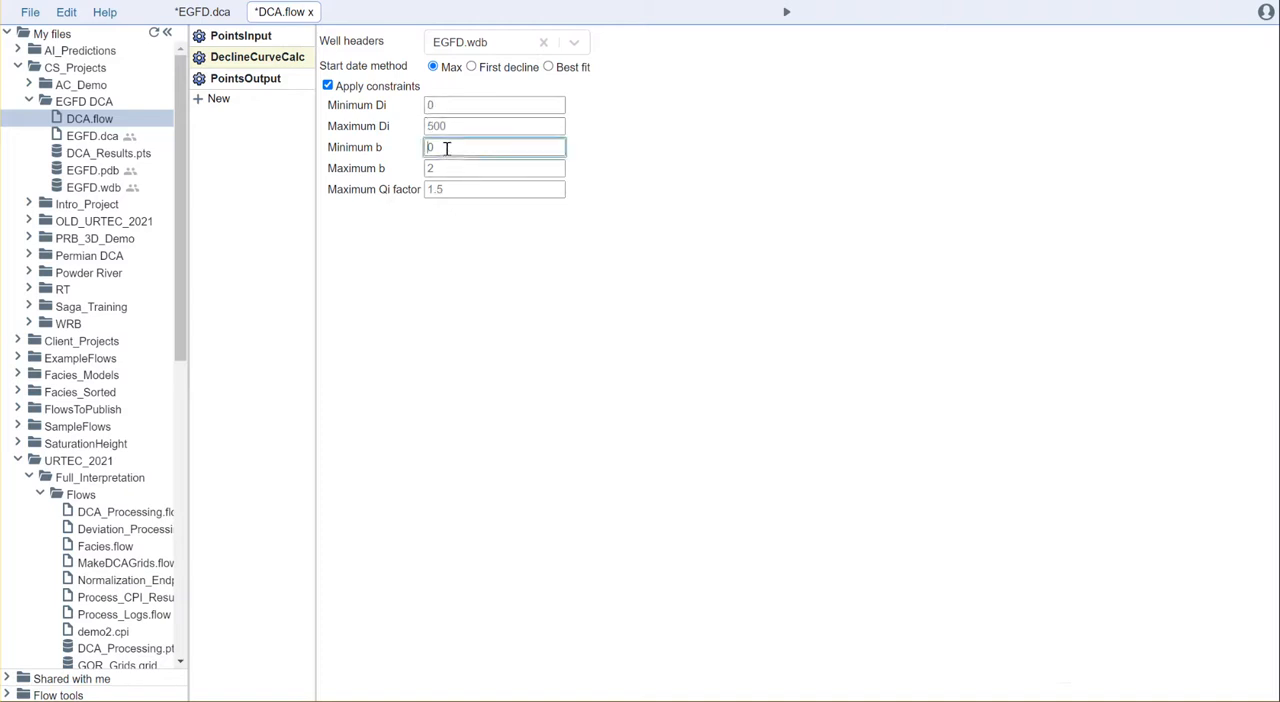
{"action": "type", "text": "0"}
{"action": "key", "text": "Tab"}
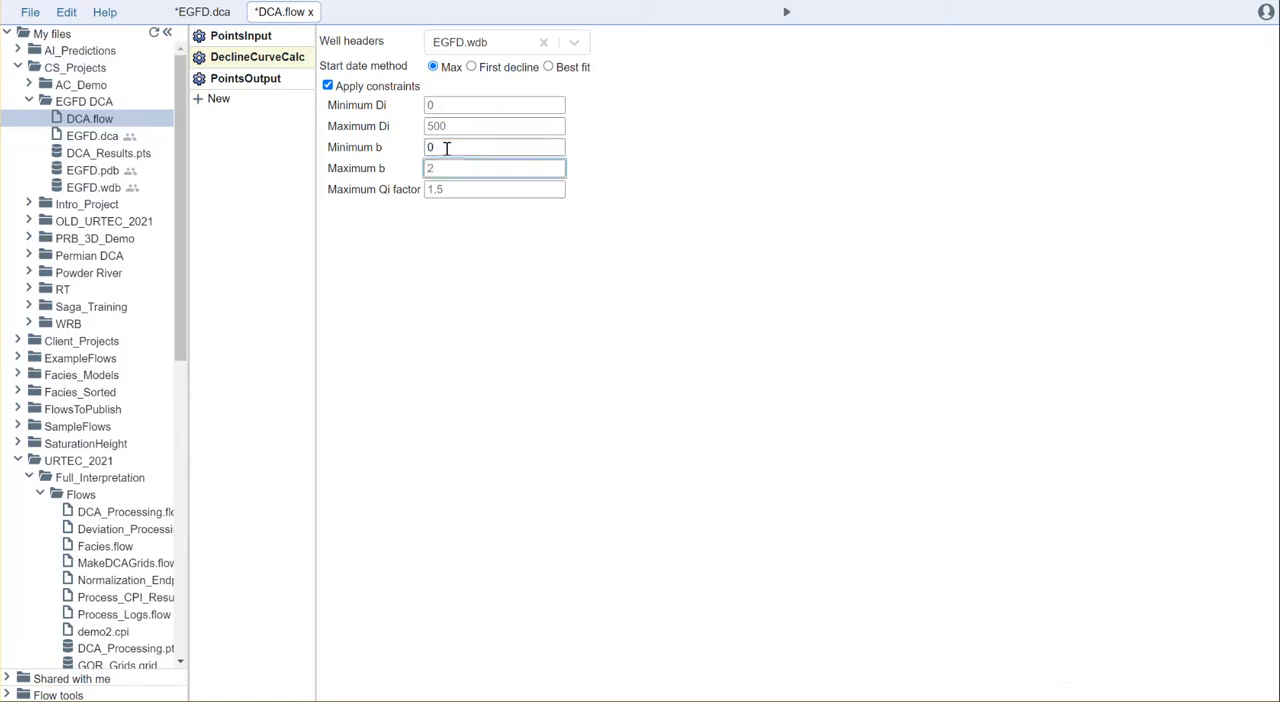
{"action": "type", "text": "1.3"}
{"action": "left_click", "coordinate": [492, 279]}
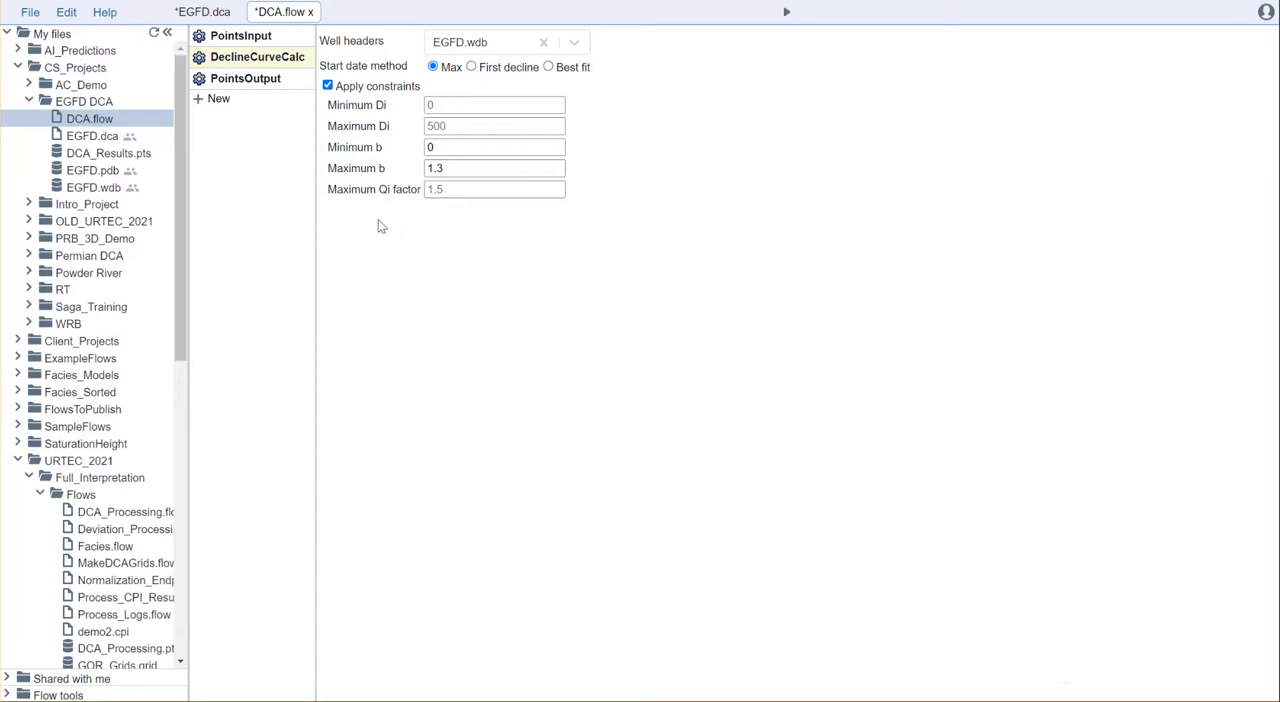
{"action": "left_click", "coordinate": [454, 191]}
{"action": "type", "text": "2"}
{"action": "left_click", "coordinate": [481, 281]}
Check the PointsOutput filename, run the flow, and open DCA_Results.pts to examine the calculated decline curve columns.
{"action": "left_click", "coordinate": [265, 80]}
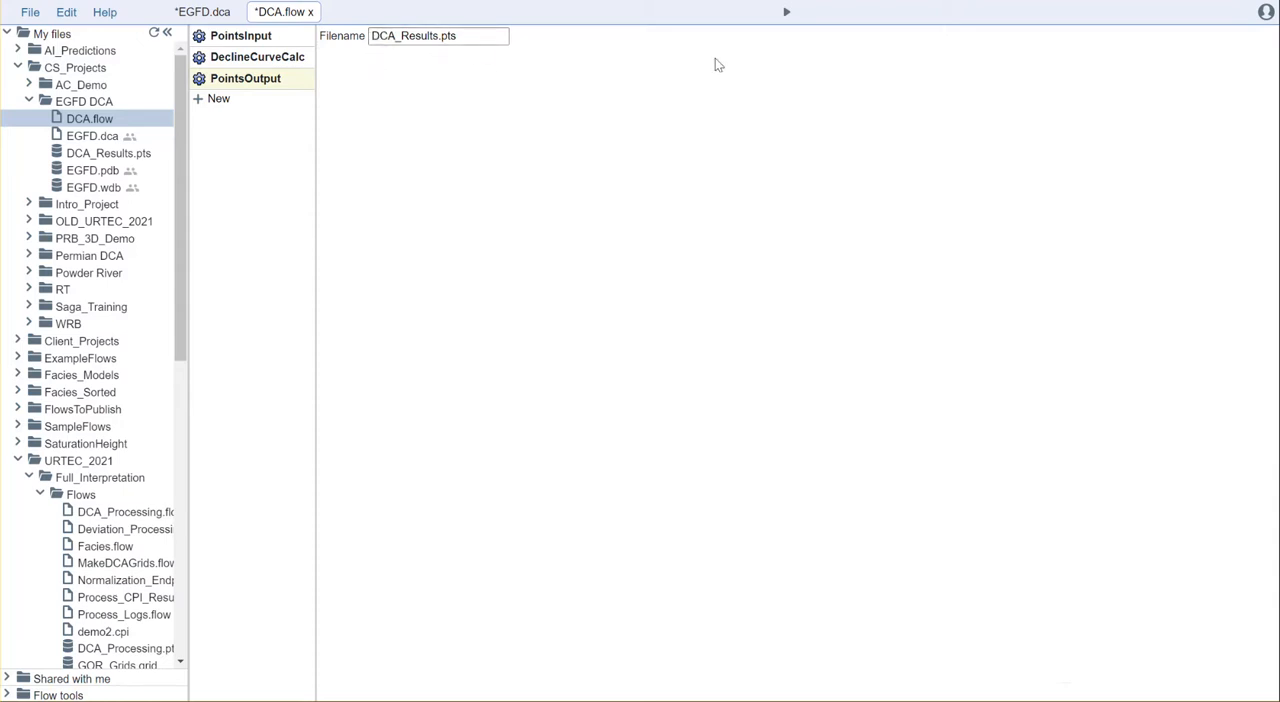
{"action": "left_click", "coordinate": [787, 11]}
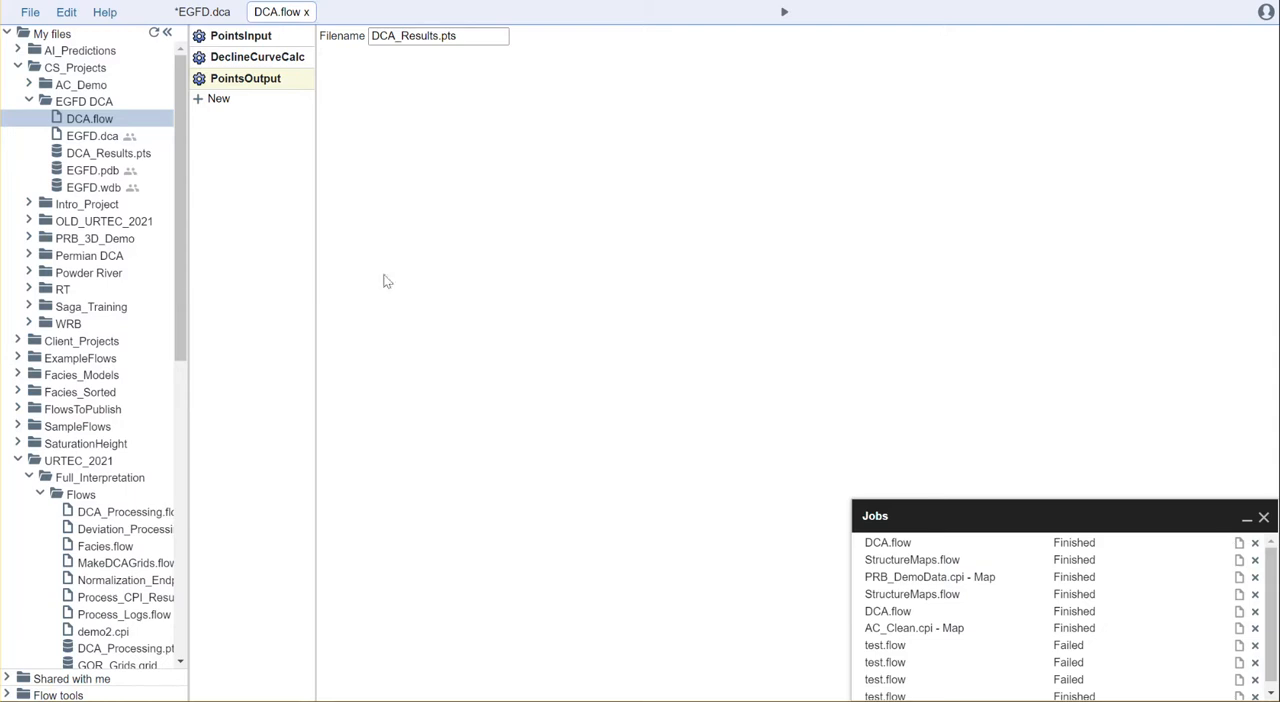
{"action": "double_click", "coordinate": [108, 154]}
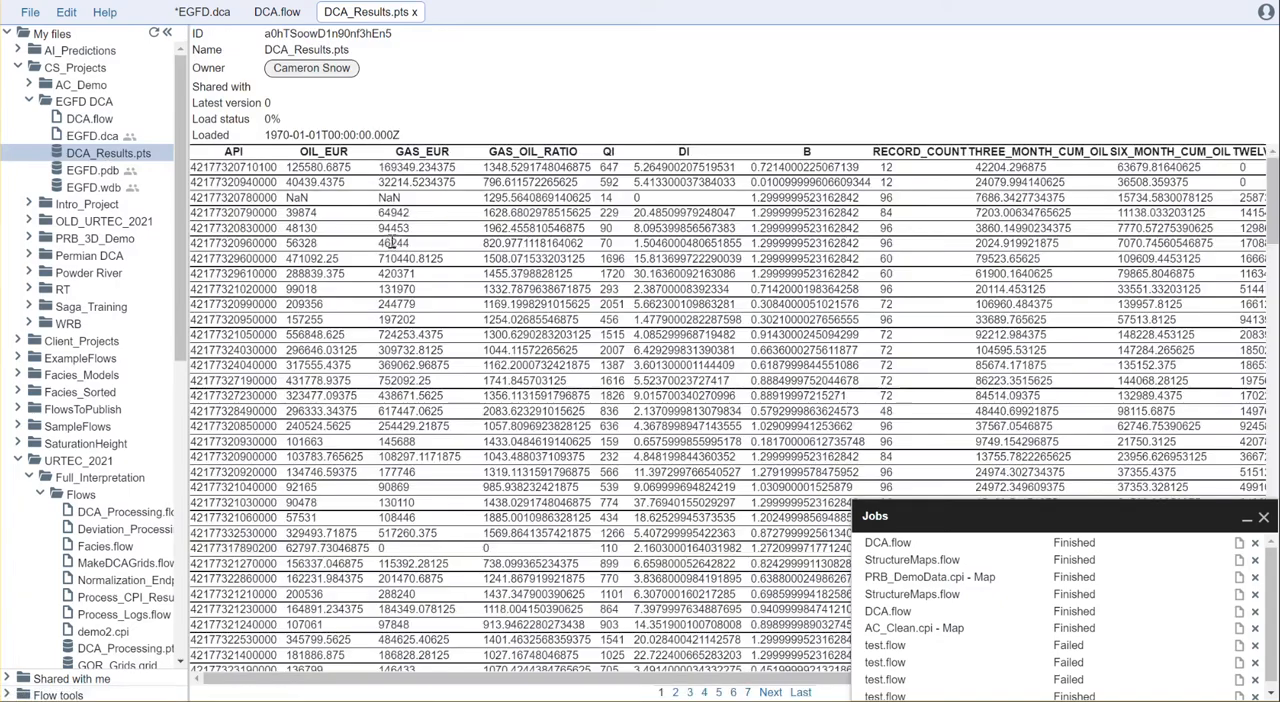
{"action": "left_click_drag", "start_coordinate": [376, 679], "coordinate": [422, 679]}
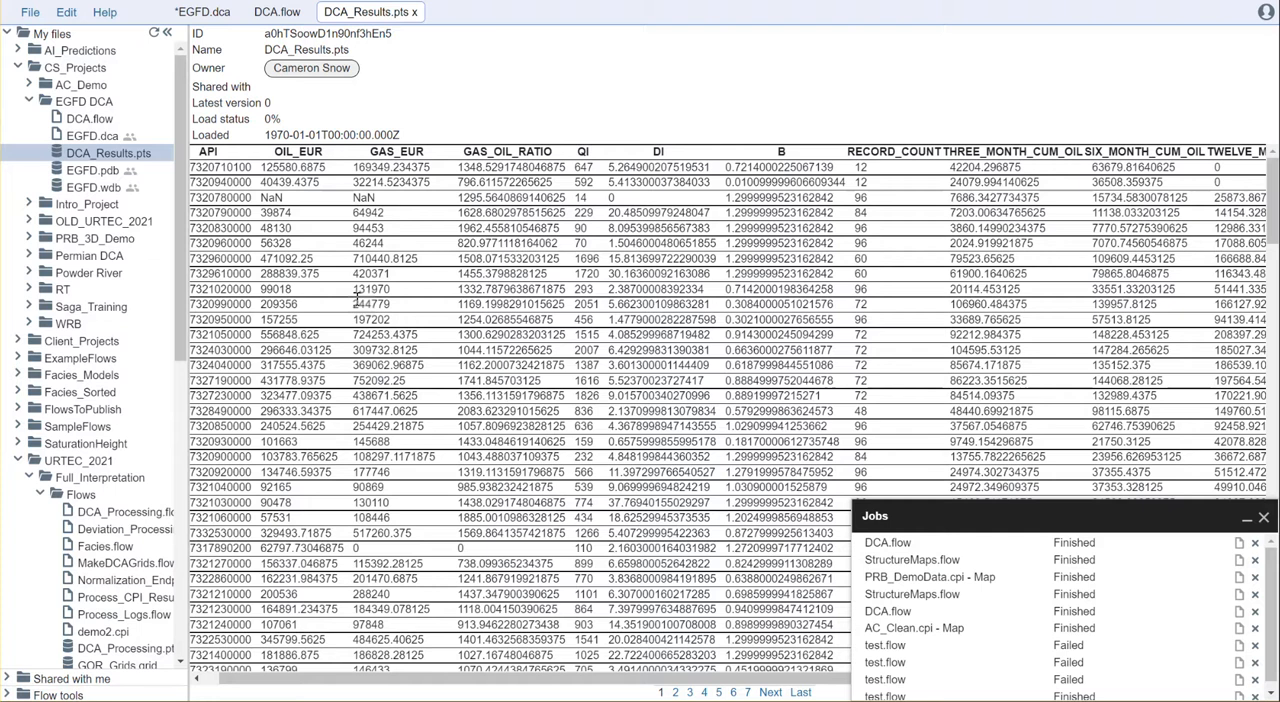
Review the settings of the three tools in DCA.flow and download the DCA_Results.pts file.
{"action": "left_click", "coordinate": [277, 12]}
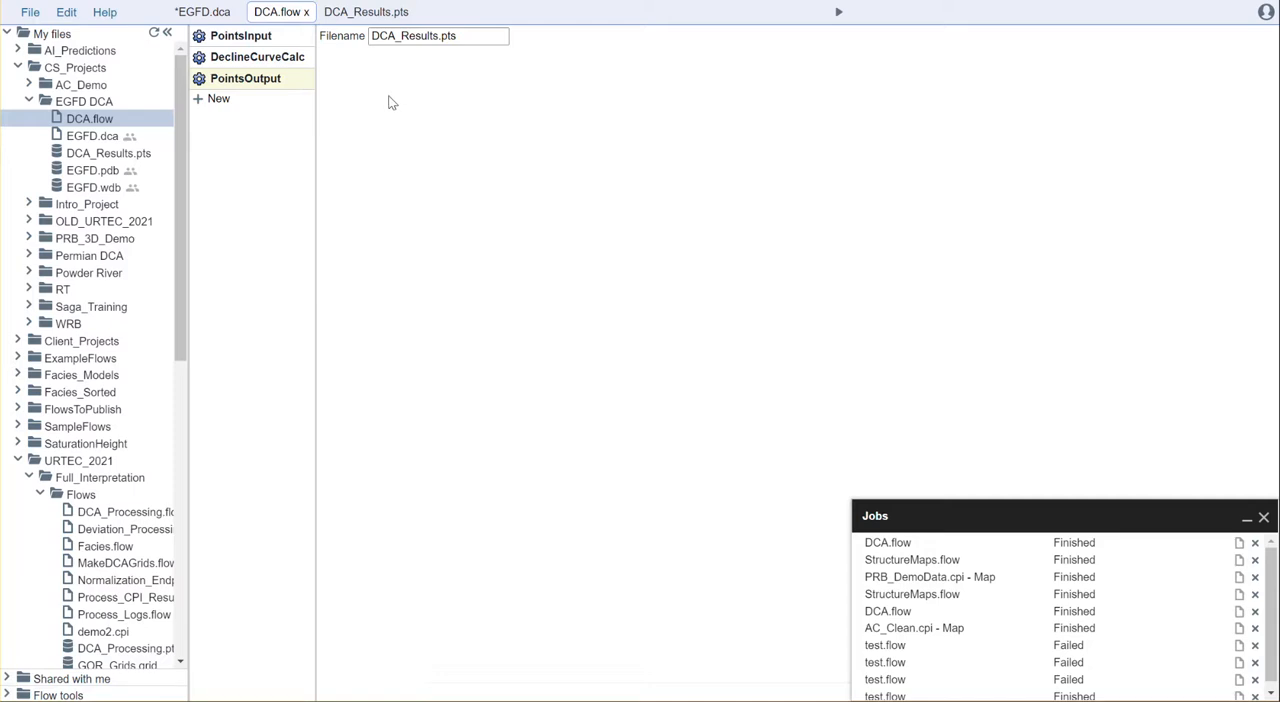
{"action": "left_click", "coordinate": [250, 37]}
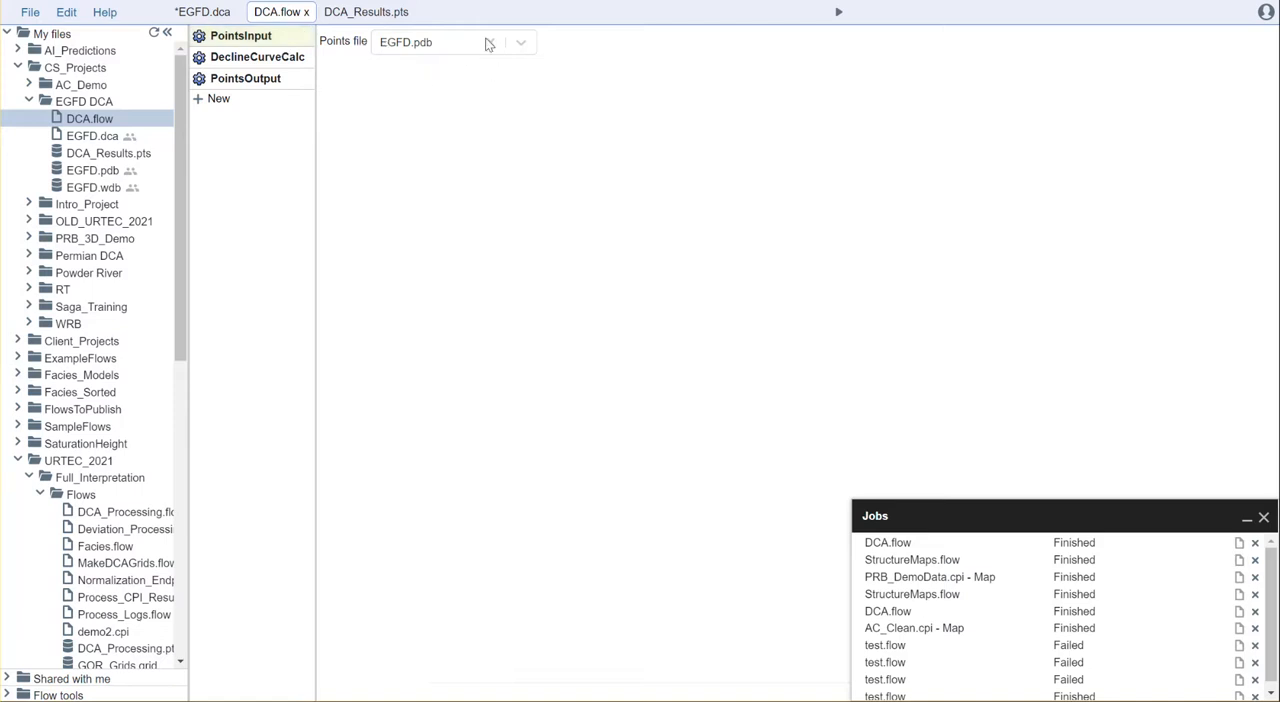
{"action": "left_click", "coordinate": [270, 57]}
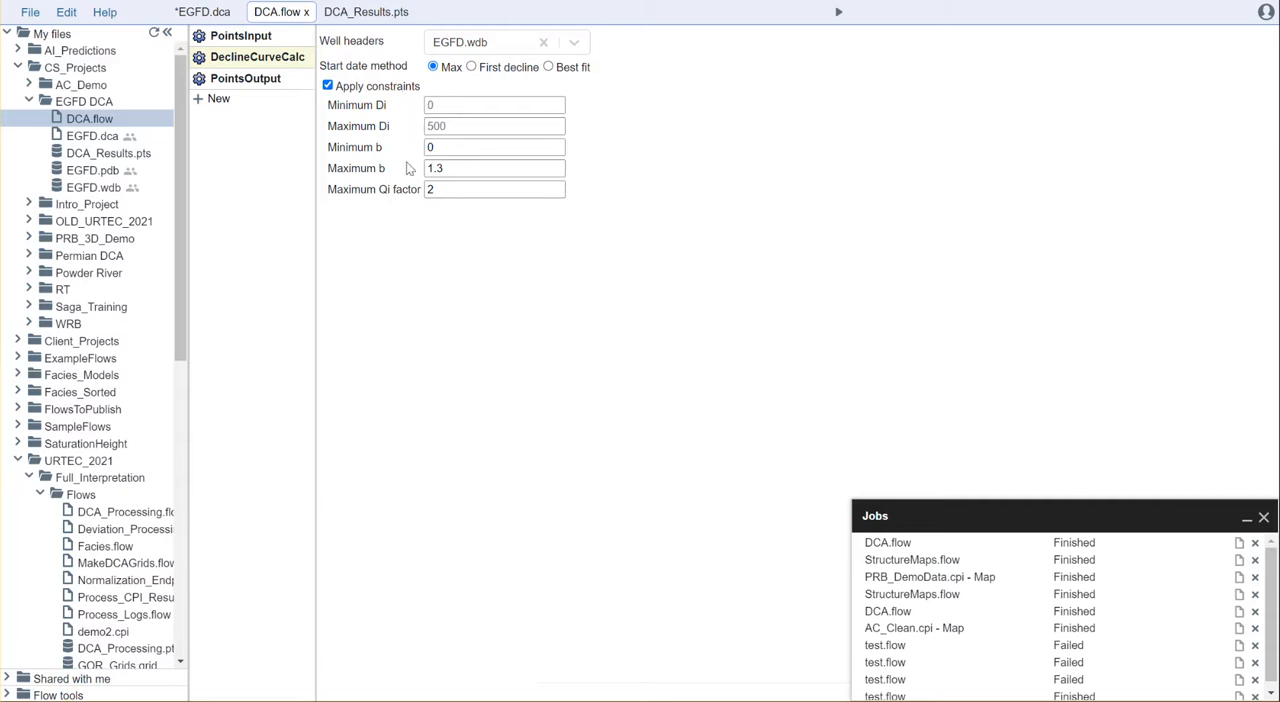
{"action": "left_click", "coordinate": [263, 79]}
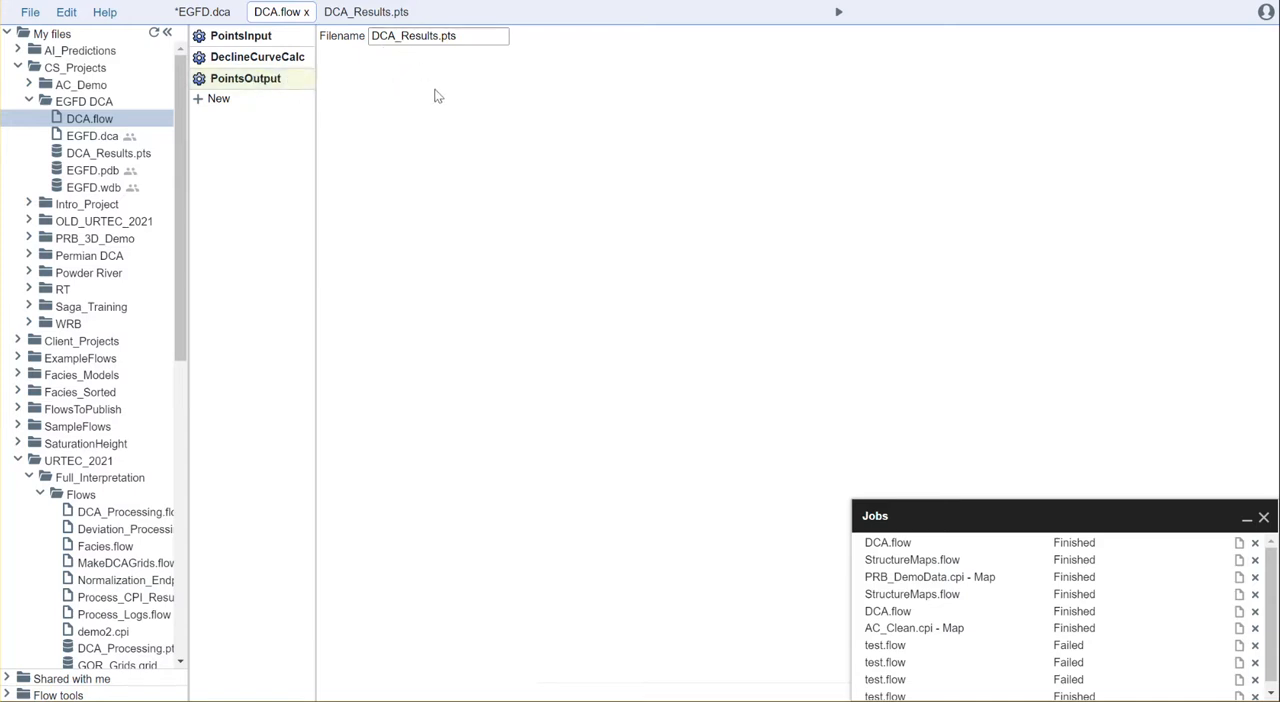
{"action": "right_click", "coordinate": [123, 156]}
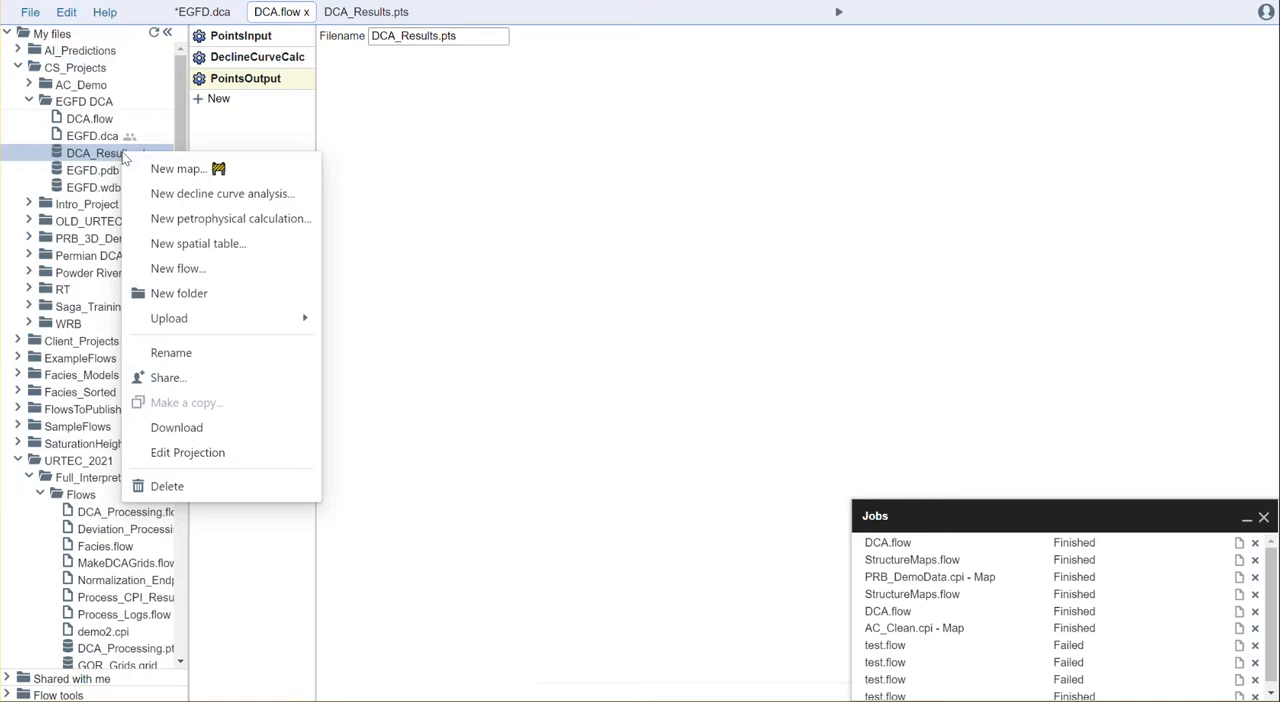
{"action": "left_click", "coordinate": [176, 428]}
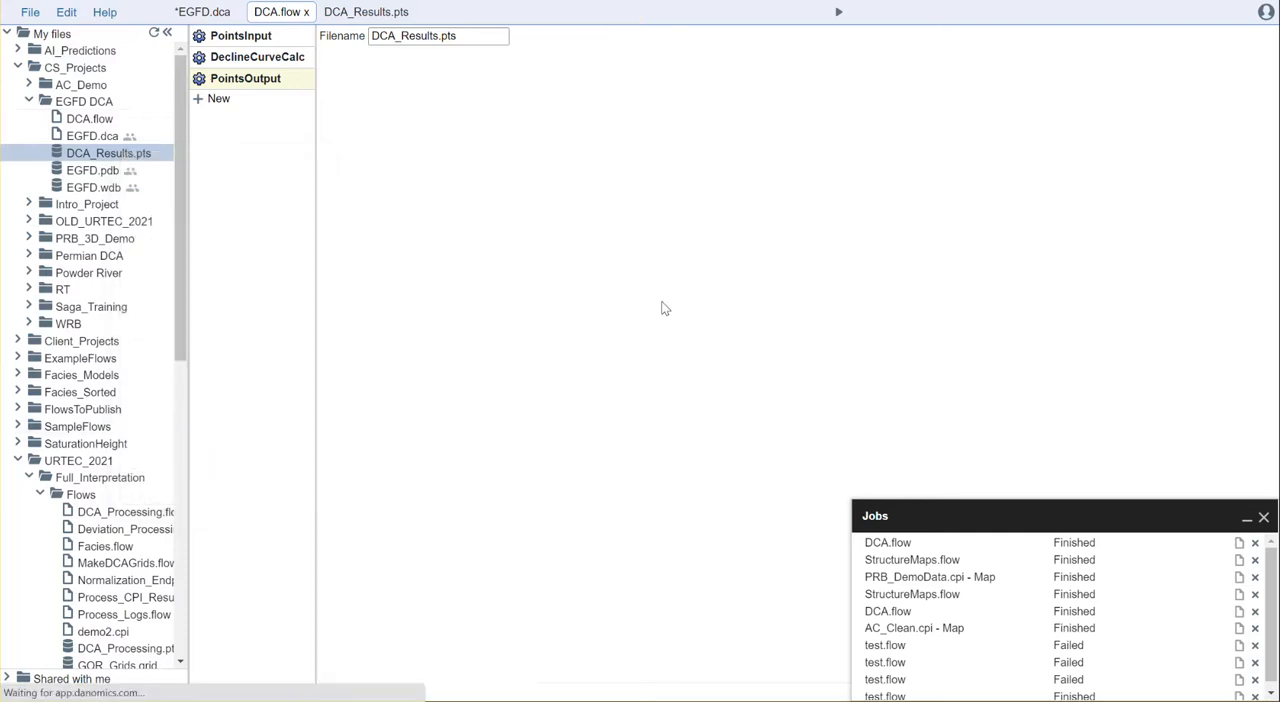